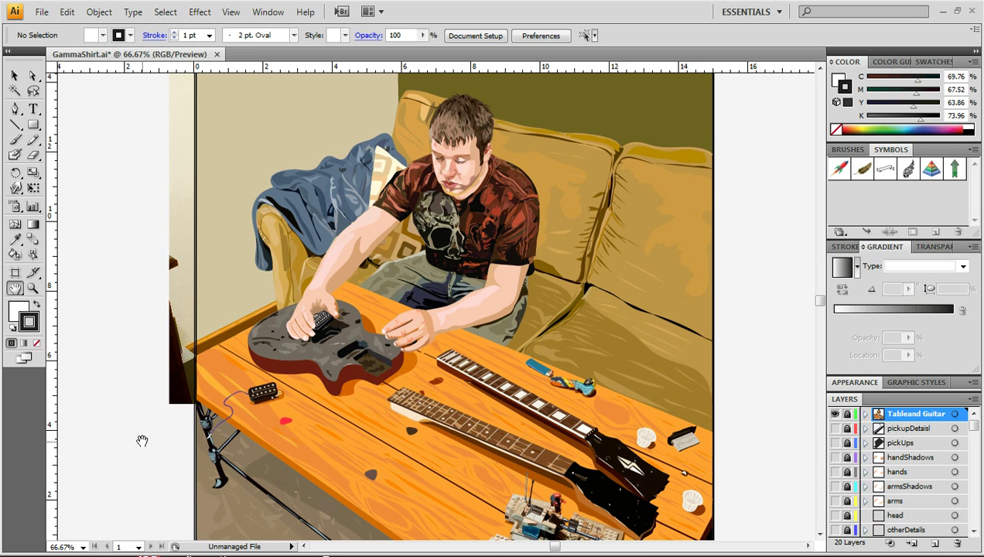
# Bring the vector portrait web page forward and dismiss the cross-site scripting notice.
pyautogui.moveTo(85, 541)
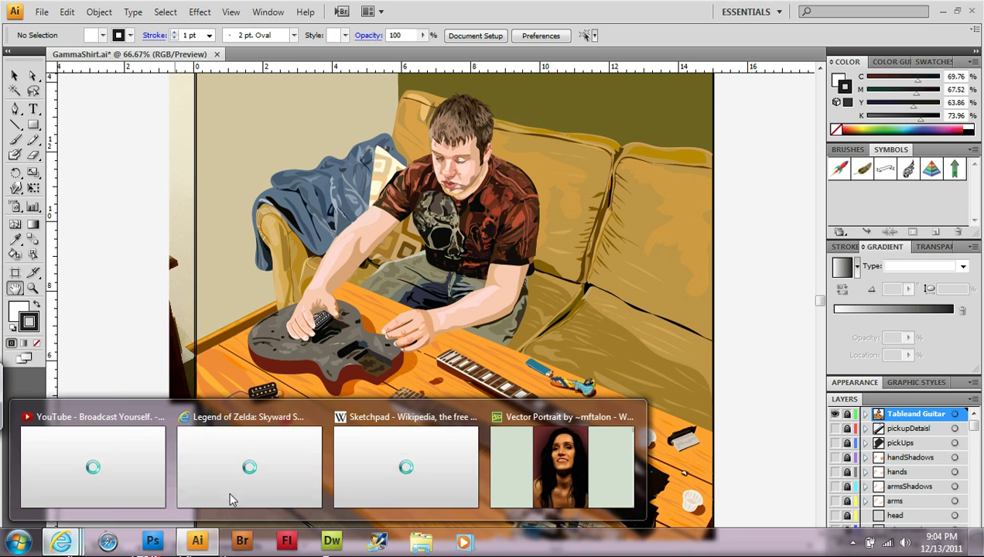
pyautogui.click(488, 454)
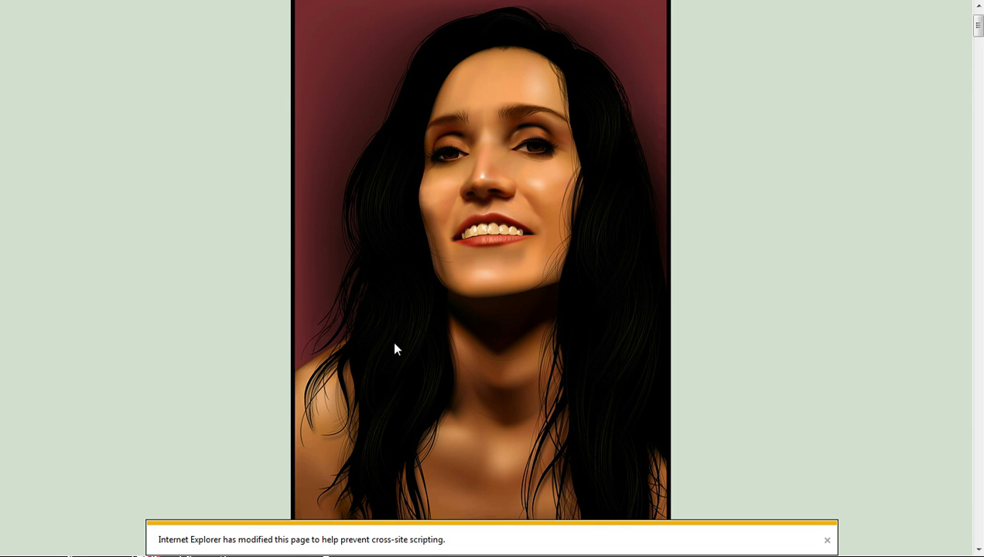
pyautogui.click(827, 541)
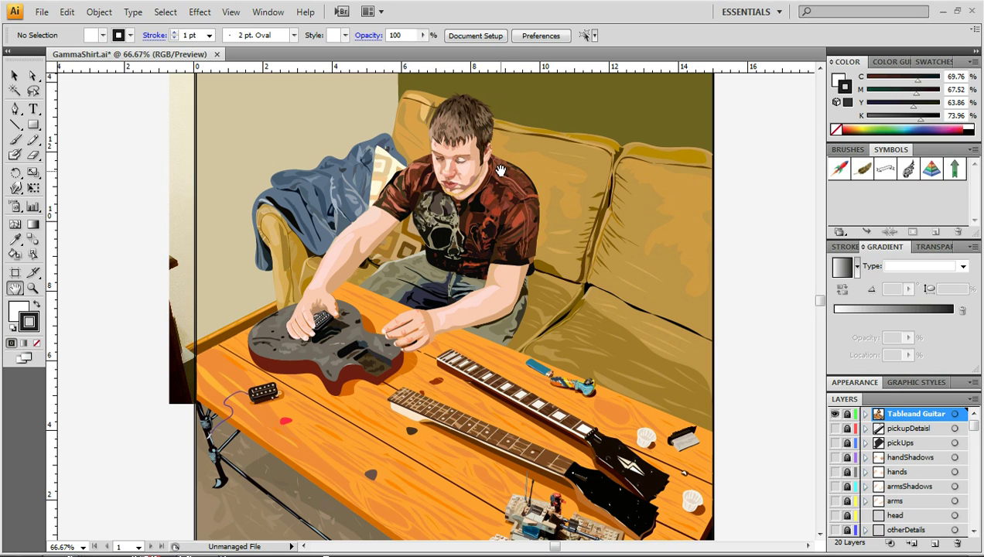
# Hide the table, guitar, blanket, couch and wall artwork layers.
pyautogui.click(835, 416)
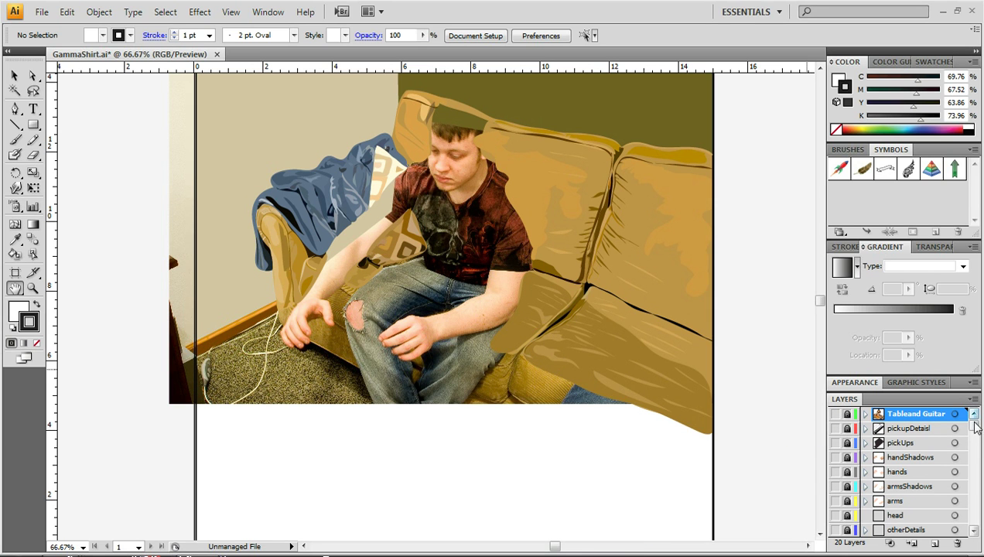
pyautogui.scroll(-1, 977, 439)
pyautogui.scroll(-2, 976, 439)
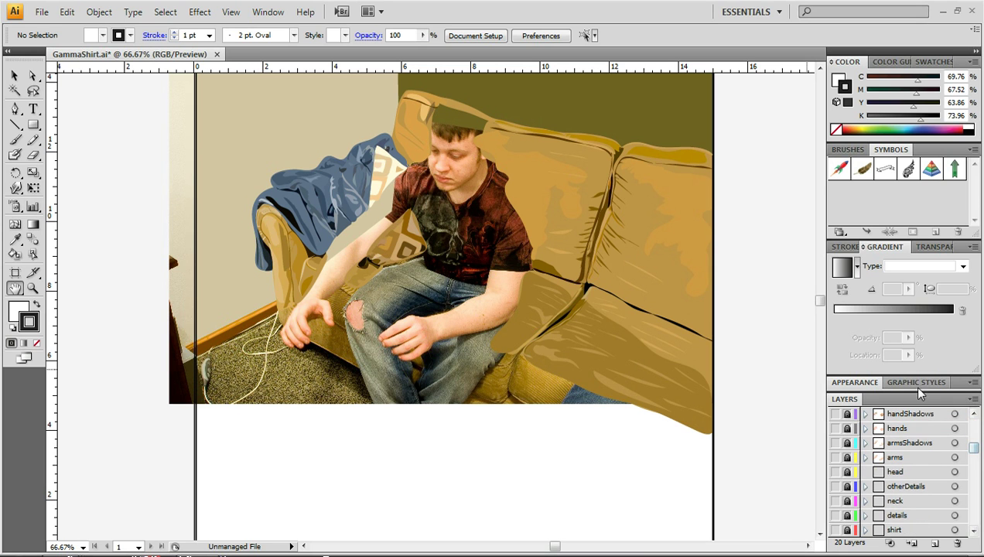
pyautogui.moveTo(918, 390); pyautogui.dragTo(916, 392)
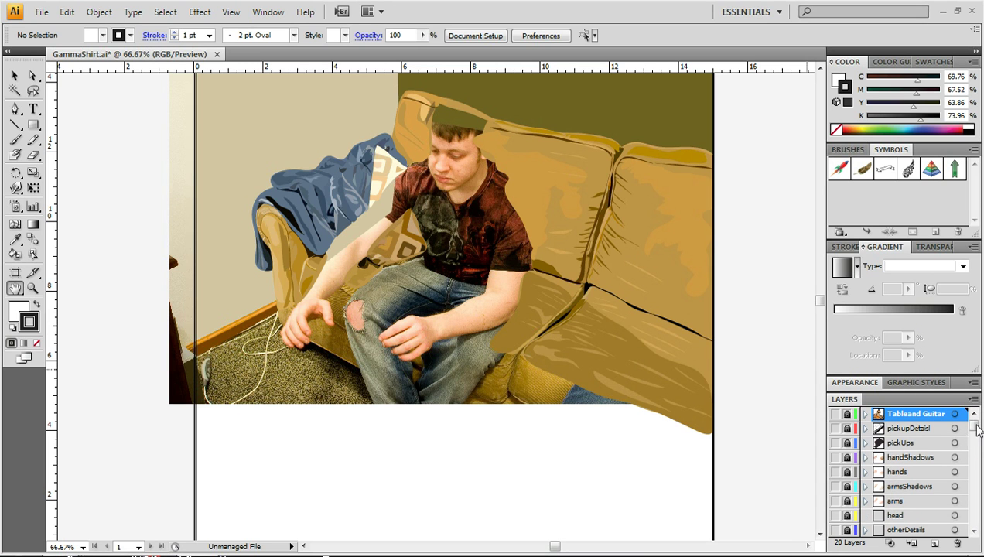
pyautogui.scroll(-10, 976, 439)
pyautogui.moveTo(835, 473); pyautogui.dragTo(835, 530)
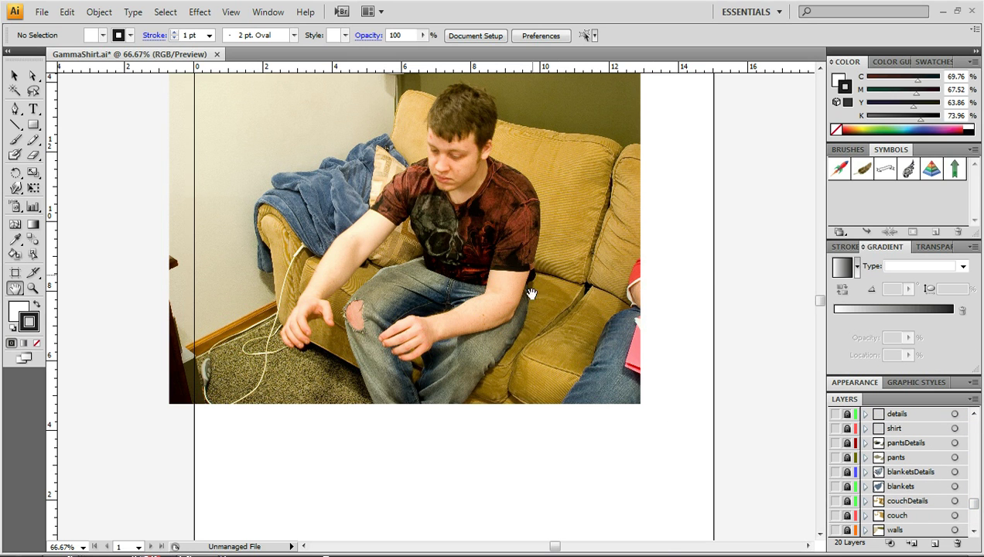
pyautogui.scroll(-1, 974, 517)
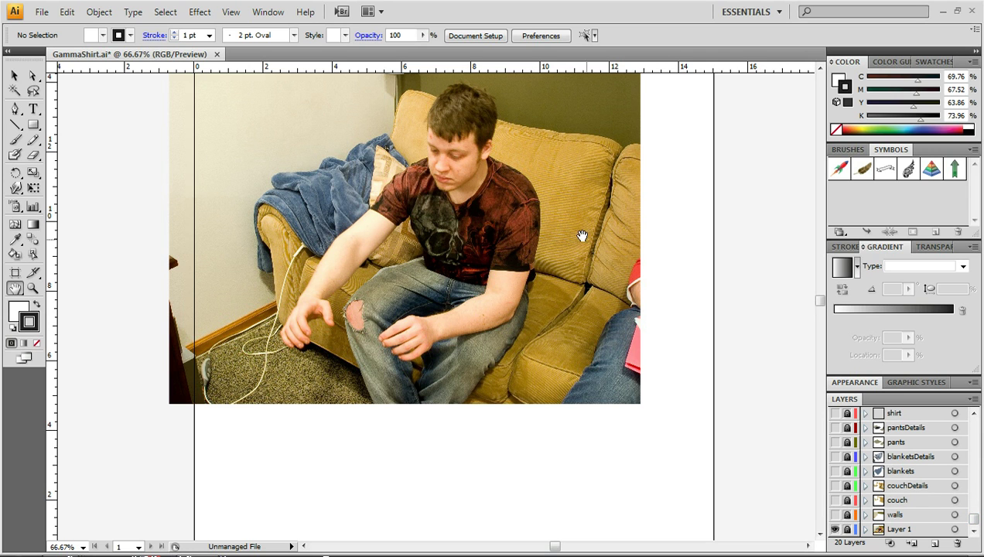
# Make the walls, blanket, table and guitar artwork visible again.
pyautogui.click(835, 514)
pyautogui.moveTo(834, 471); pyautogui.dragTo(834, 457)
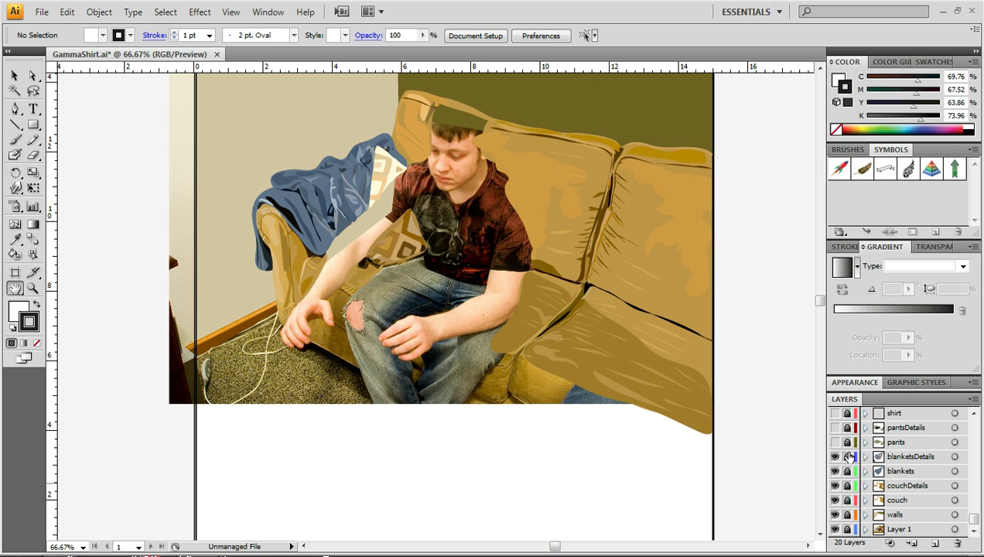
pyautogui.scroll(5, 980, 491)
pyautogui.click(834, 413)
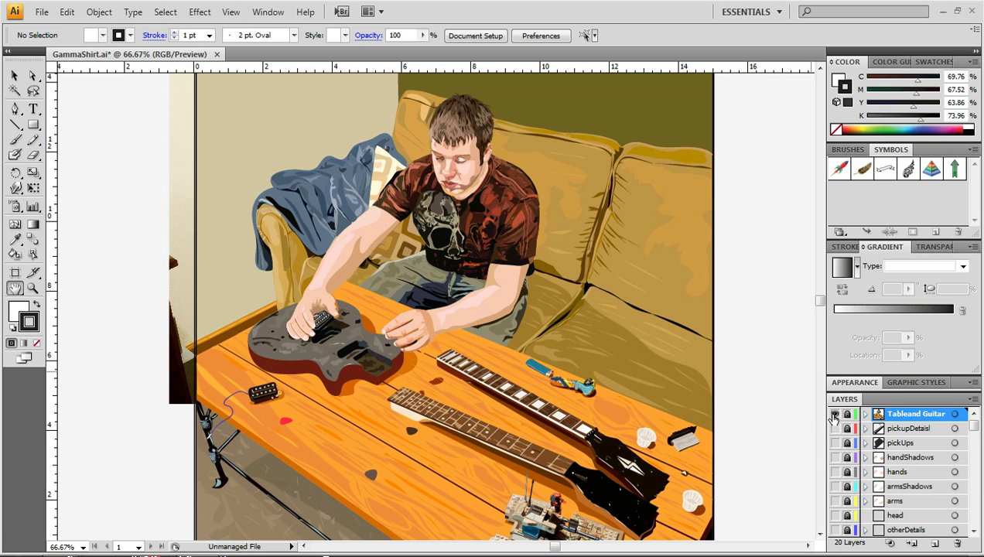
# Hide the vector layers, show Layer 1's photo, and add an empty Layer 21.
pyautogui.moveTo(834, 414); pyautogui.dragTo(834, 528)
pyautogui.scroll(-3, 835, 462)
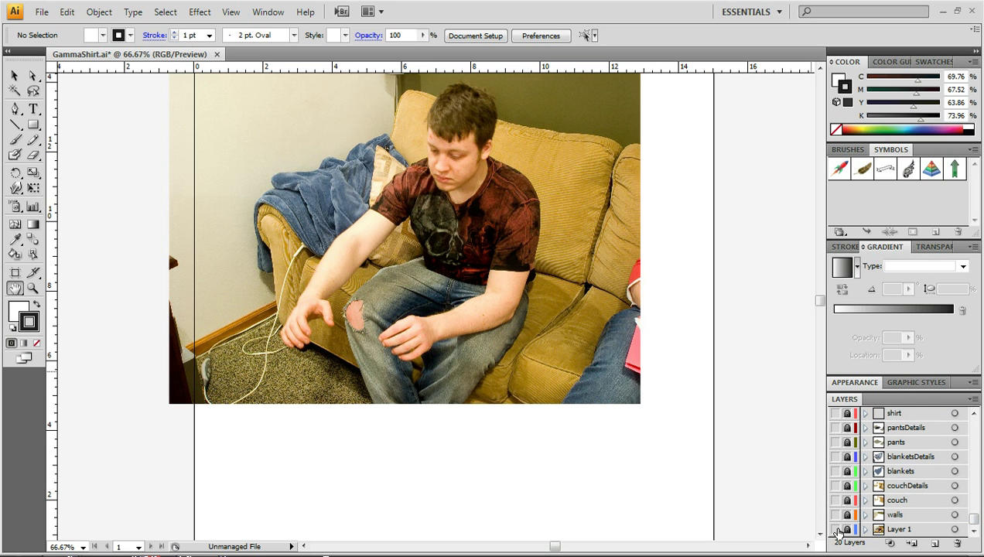
pyautogui.click(835, 529)
pyautogui.moveTo(973, 517); pyautogui.dragTo(972, 424)
pyautogui.click(934, 542)
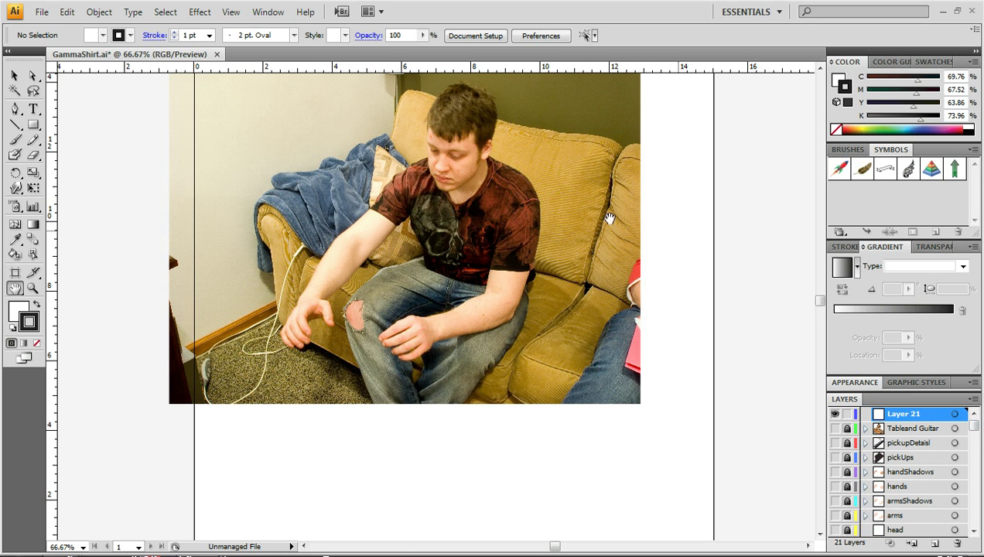
# Zoom in on the man's face and set the stroke to None, keeping fill active.
pyautogui.click(34, 288)
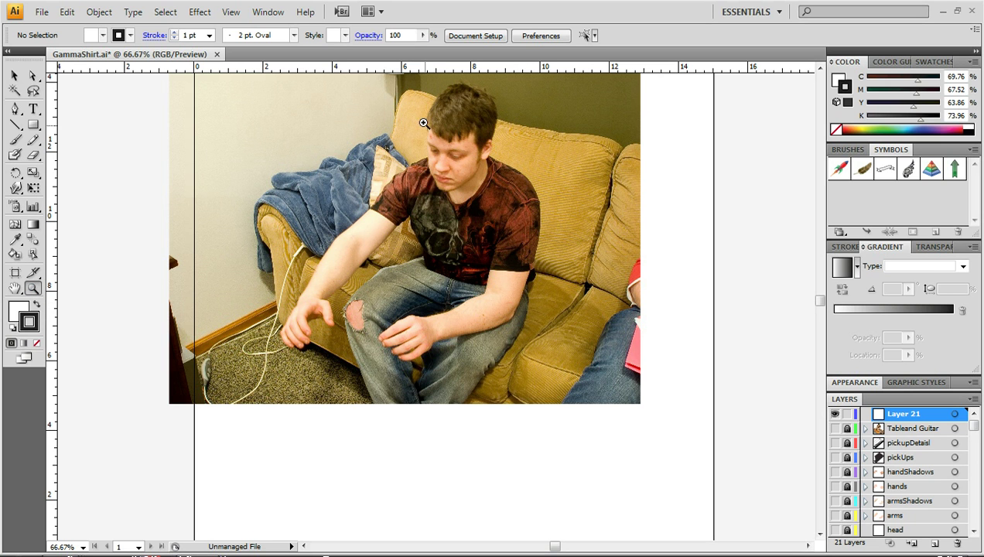
pyautogui.moveTo(407, 88); pyautogui.dragTo(533, 205)
pyautogui.moveTo(408, 337); pyautogui.dragTo(460, 312)
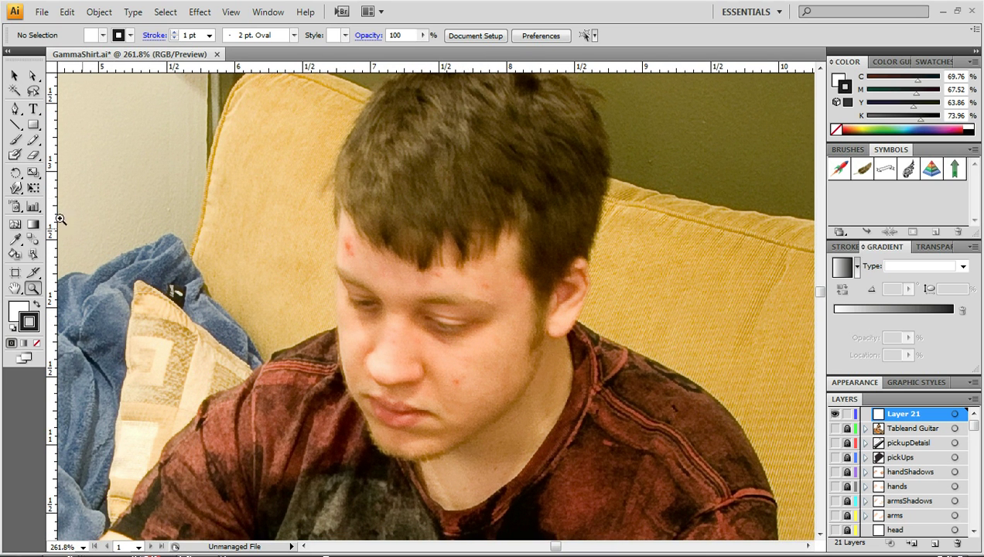
pyautogui.click(33, 140)
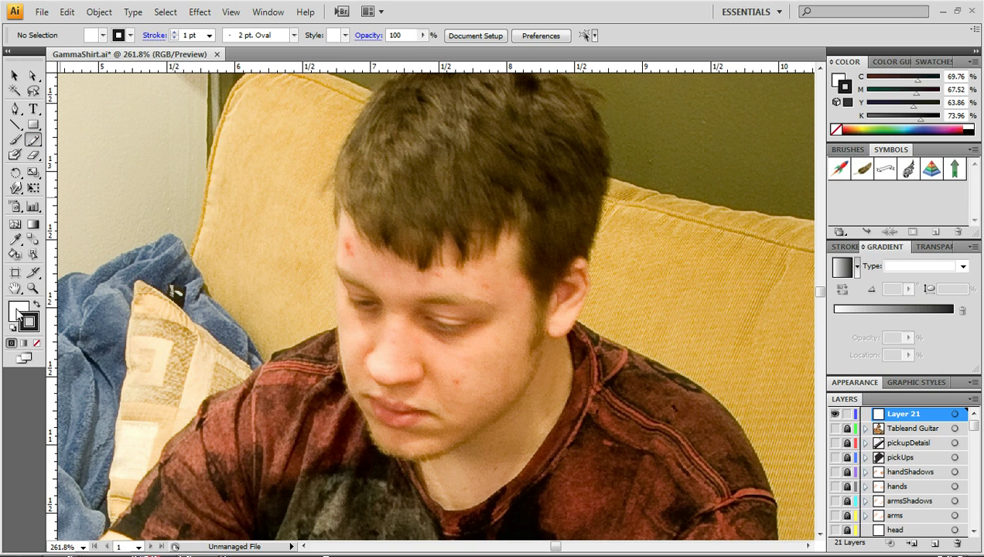
pyautogui.click(20, 310)
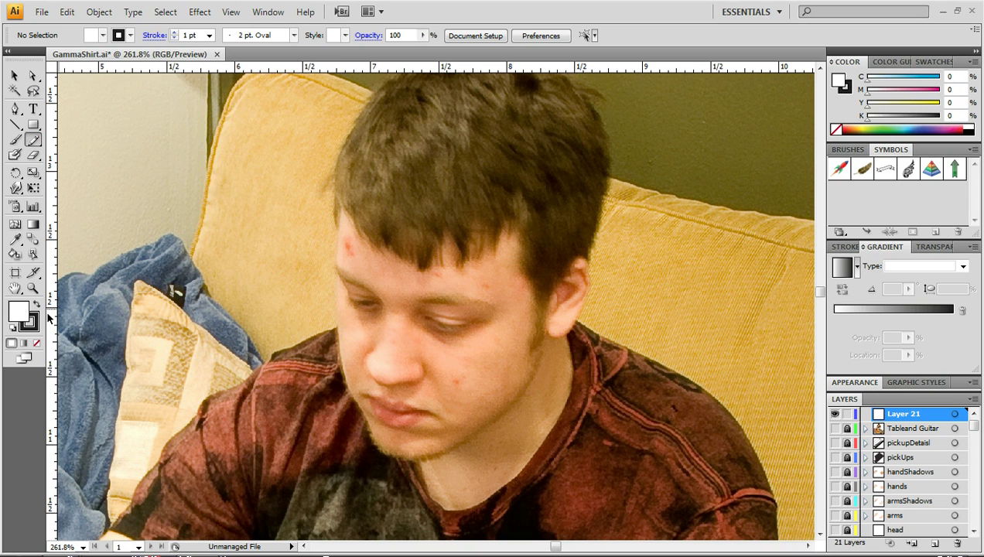
pyautogui.click(35, 329)
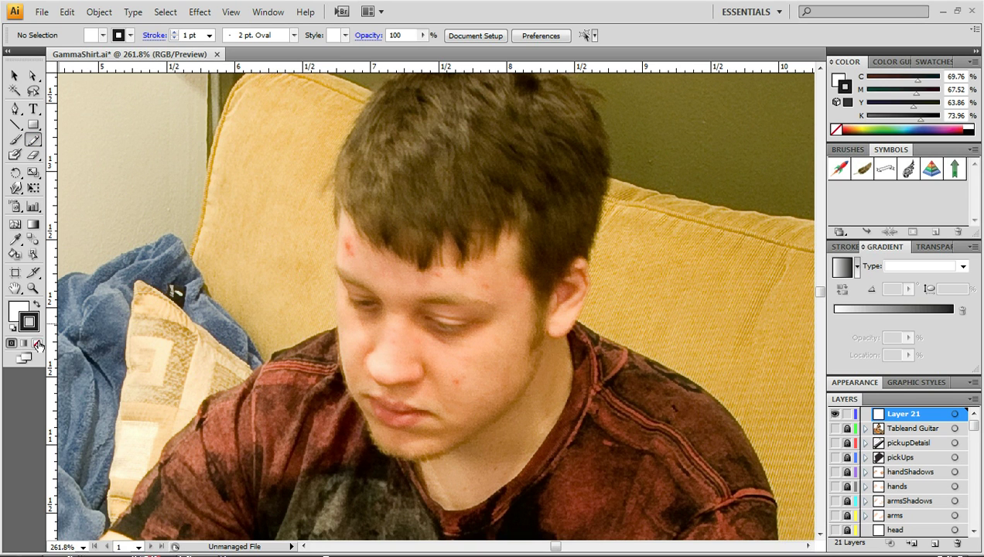
pyautogui.click(37, 344)
pyautogui.click(23, 308)
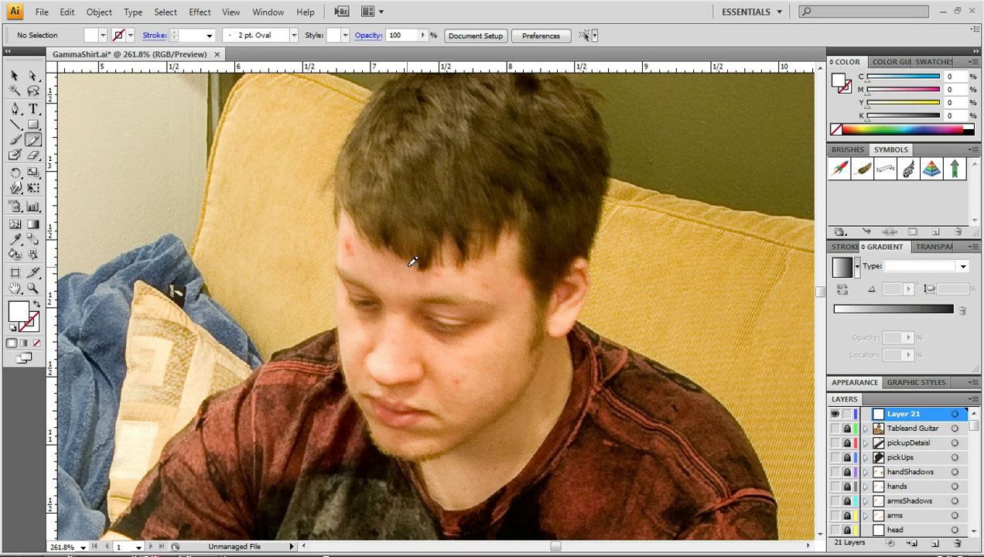
pyautogui.moveTo(417, 273); pyautogui.dragTo(418, 278)
# Sample the cheek's skin tone (C 1.4, M 36.24, Y 49.86, K 0) as fill.
pyautogui.click(17, 241)
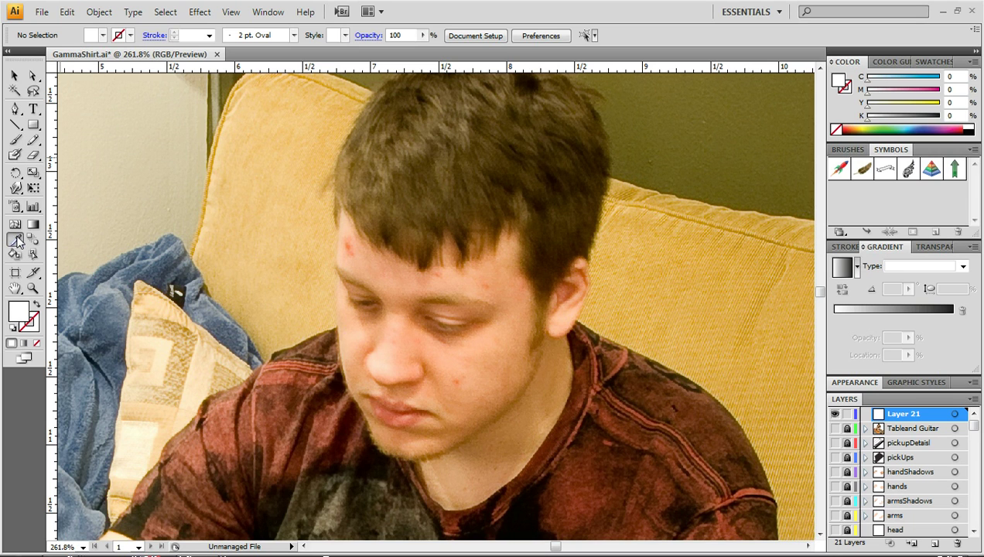
pyautogui.click(17, 241)
pyautogui.click(34, 141)
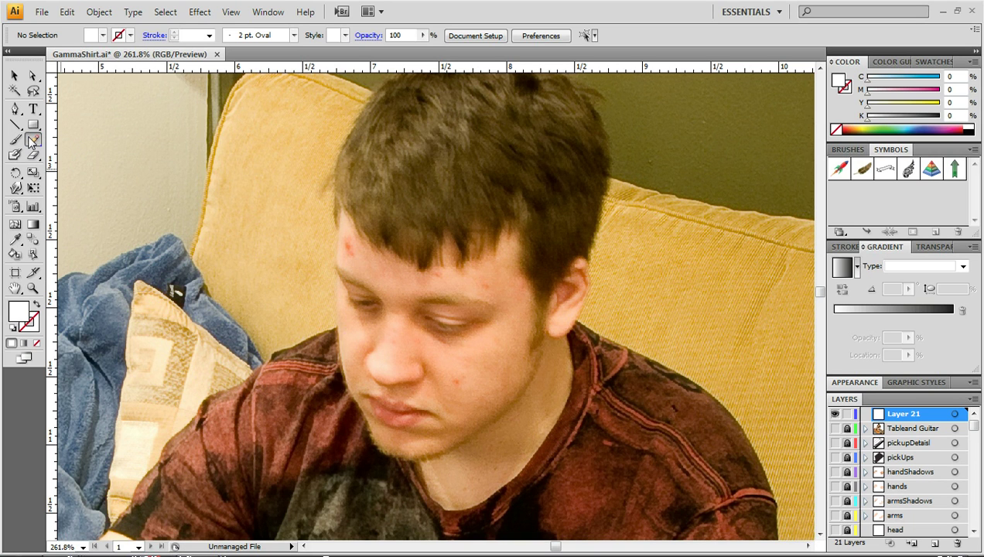
pyautogui.press('i')
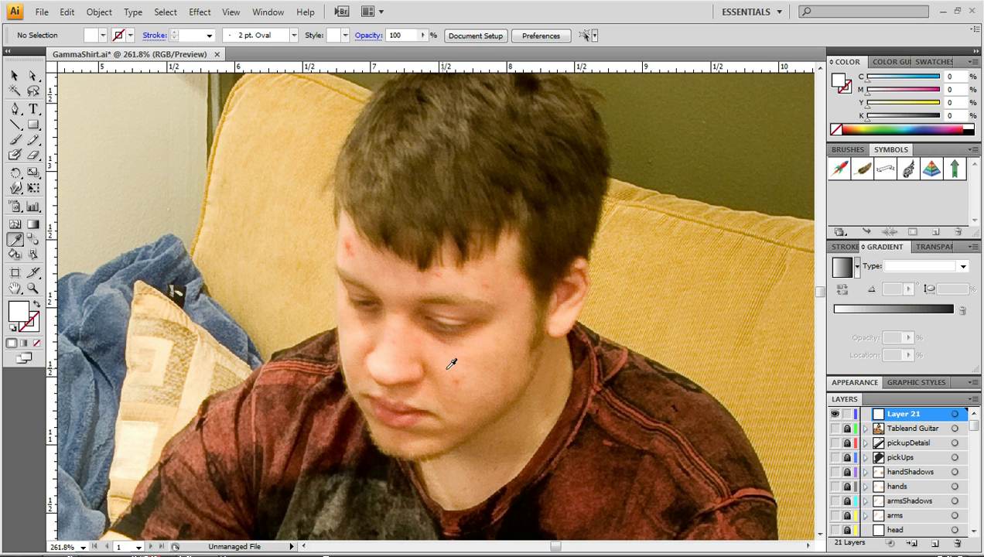
pyautogui.click(479, 361)
pyautogui.click(478, 343)
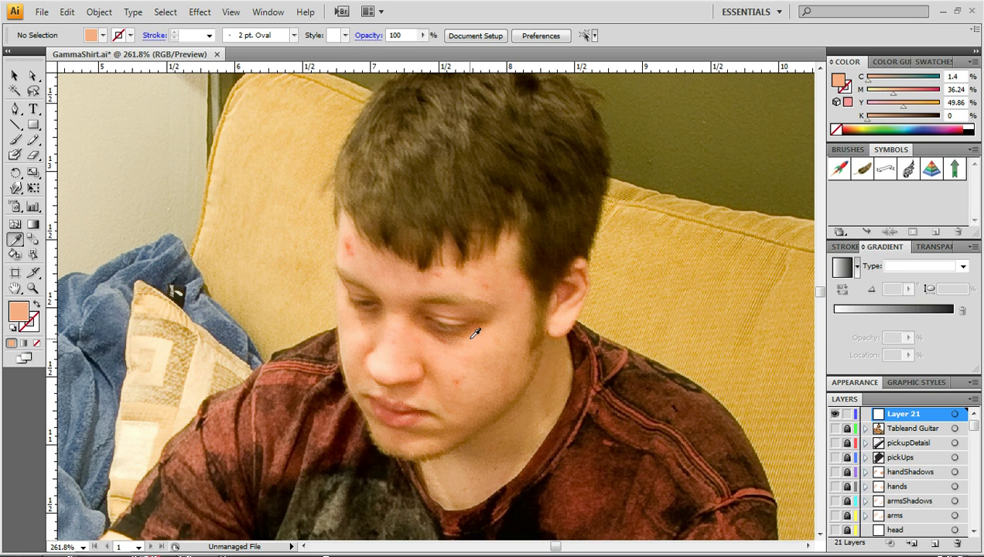
pyautogui.press('n')
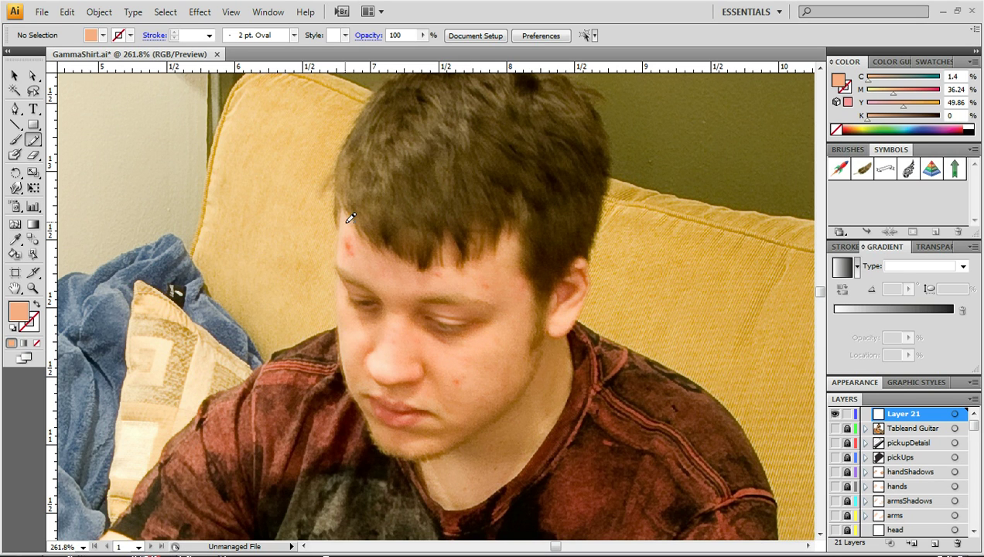
# Trace a closed skin-toned face shape from hairline to jaw and view Layer 21 as outline.
pyautogui.moveTo(342, 205); pyautogui.dragTo(341, 227)
pyautogui.moveTo(343, 268)
pyautogui.mouseDown()
pyautogui.moveTo(349, 386)
pyautogui.moveTo(380, 444)
pyautogui.moveTo(441, 452)
pyautogui.moveTo(506, 412)
pyautogui.moveTo(543, 346)
pyautogui.moveTo(530, 351)
pyautogui.moveTo(535, 290)
pyautogui.moveTo(512, 223)
pyautogui.moveTo(495, 256)
pyautogui.moveTo(489, 224)
pyautogui.mouseUp()
pyautogui.moveTo(481, 260)
pyautogui.mouseDown()
pyautogui.moveTo(476, 228)
pyautogui.moveTo(463, 269)
pyautogui.moveTo(441, 249)
pyautogui.mouseUp()
pyautogui.moveTo(382, 238); pyautogui.dragTo(340, 199)
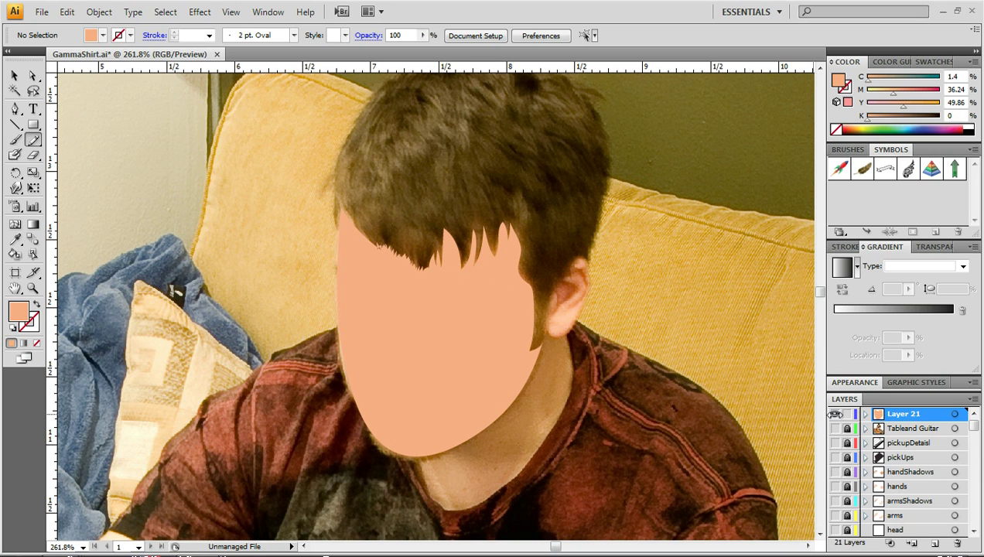
pyautogui.keyDown('ctrl'); pyautogui.click(835, 414); pyautogui.keyUp('ctrl')
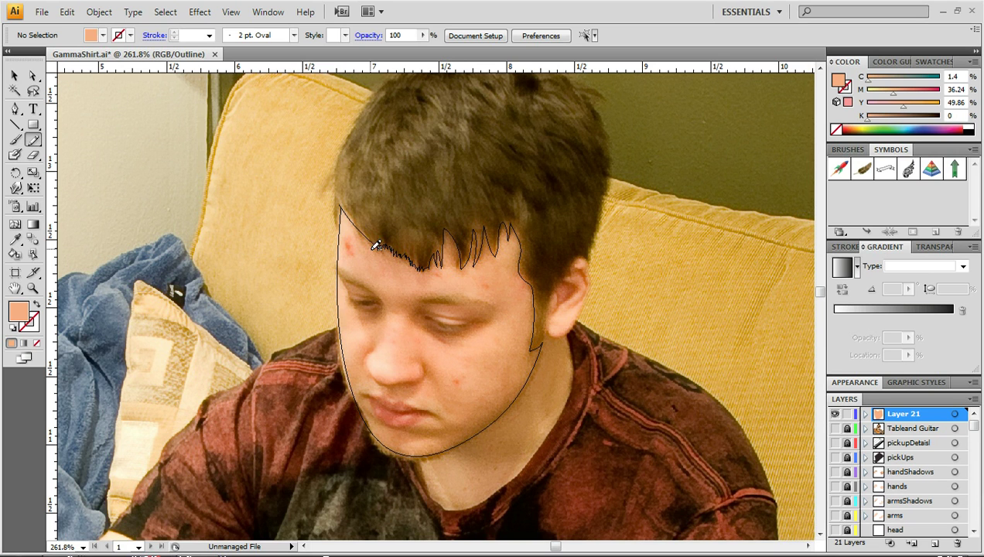
pyautogui.doubleClick(34, 140)
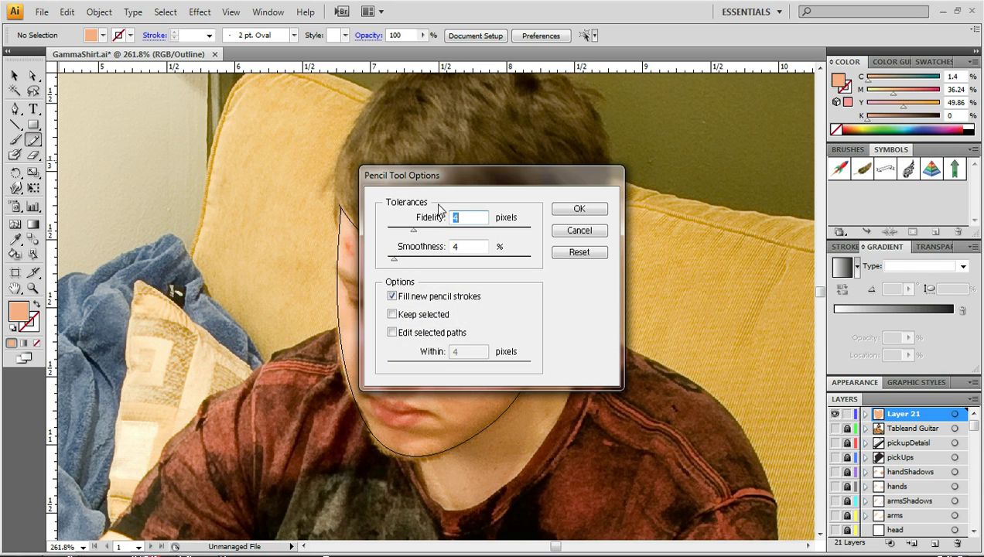
# Set Pencil Fidelity to 10 and Smoothness to 5%, moving the dialog aside.
pyautogui.moveTo(415, 234); pyautogui.dragTo(464, 231)
pyautogui.moveTo(398, 264); pyautogui.dragTo(399, 265)
pyautogui.moveTo(465, 232); pyautogui.dragTo(471, 232)
pyautogui.moveTo(470, 232); pyautogui.dragTo(459, 232)
pyautogui.moveTo(480, 173); pyautogui.dragTo(687, 97)
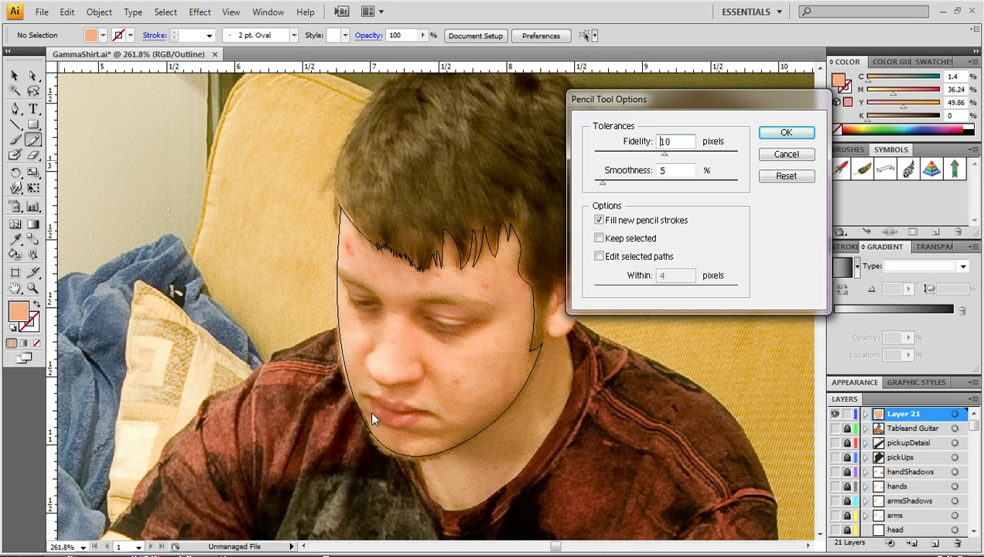
# Confirm the pencil settings, delete Layer 21 and create a fresh empty layer.
pyautogui.click(780, 135)
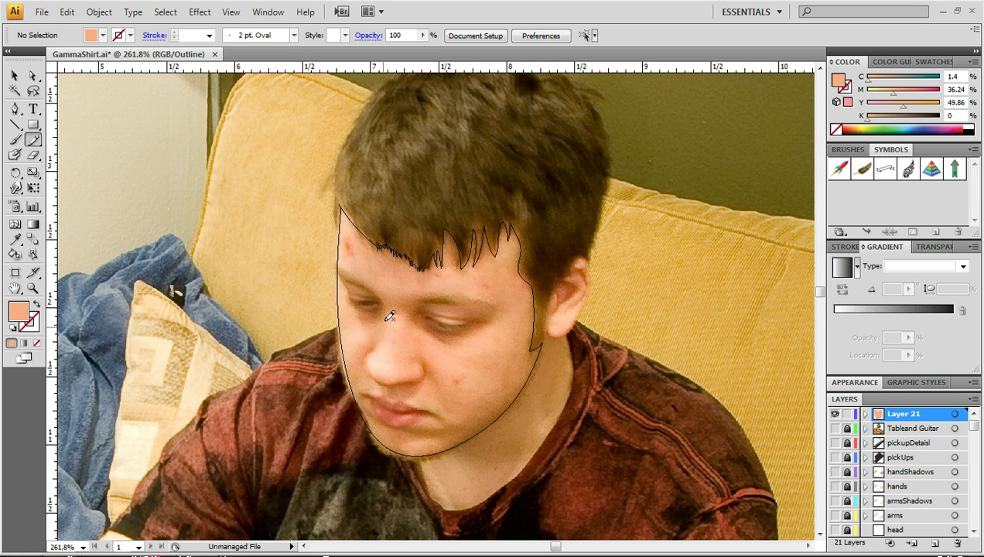
pyautogui.click(957, 543)
pyautogui.click(459, 307)
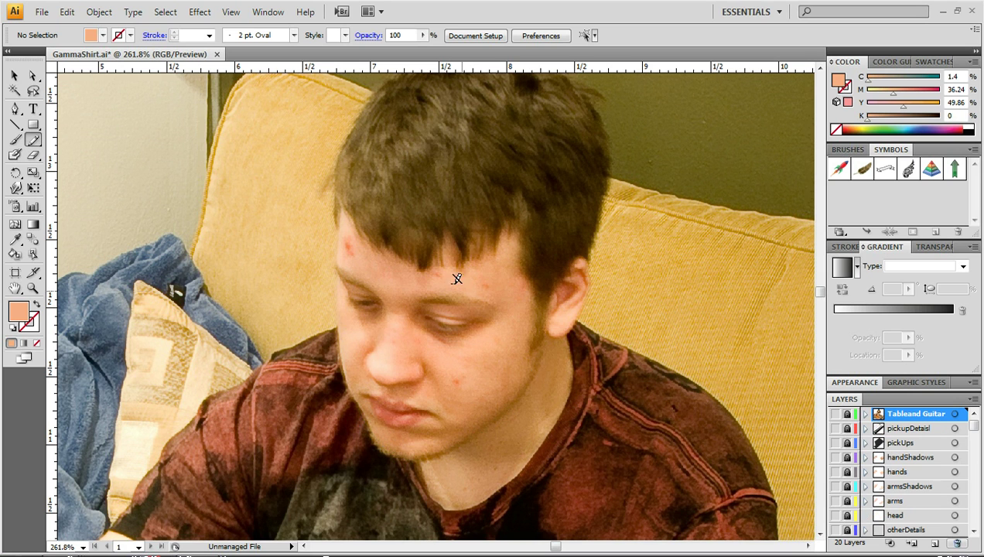
pyautogui.click(936, 542)
# Trace the face from left side to chin, up the right cheek, along the hairline, shown as outline.
pyautogui.moveTo(345, 205)
pyautogui.mouseDown()
pyautogui.moveTo(338, 308)
pyautogui.moveTo(371, 411)
pyautogui.mouseUp()
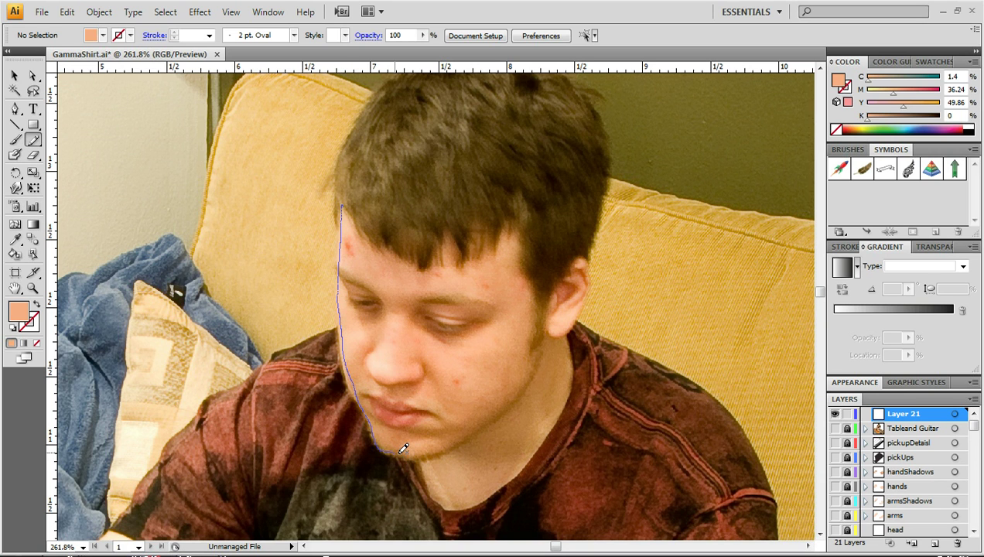
pyautogui.moveTo(496, 410)
pyautogui.mouseDown()
pyautogui.moveTo(539, 352)
pyautogui.moveTo(530, 353)
pyautogui.moveTo(535, 296)
pyautogui.moveTo(522, 270)
pyautogui.mouseUp()
pyautogui.moveTo(513, 213)
pyautogui.mouseDown()
pyautogui.moveTo(490, 260)
pyautogui.moveTo(457, 274)
pyautogui.moveTo(446, 252)
pyautogui.moveTo(424, 257)
pyautogui.moveTo(361, 235)
pyautogui.moveTo(342, 203)
pyautogui.mouseUp()
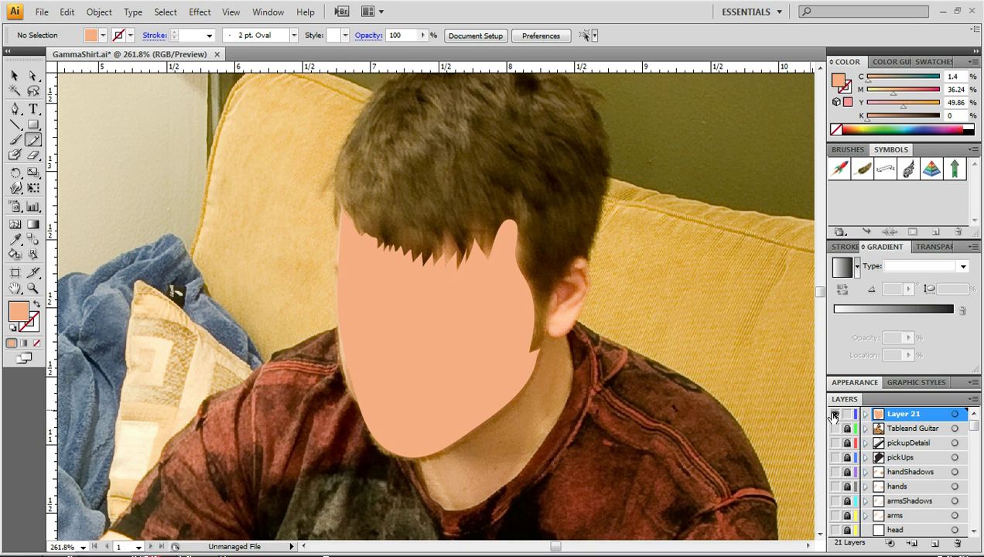
pyautogui.keyDown('ctrl'); pyautogui.click(835, 416); pyautogui.keyUp('ctrl')
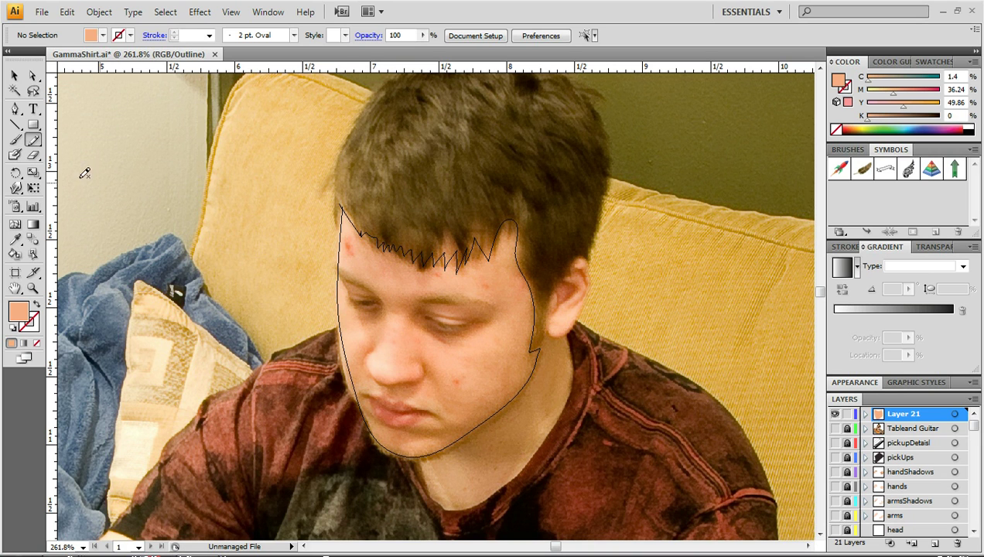
# Warp the face outline's left edge outward and reshape the chin to fit the photo.
pyautogui.click(15, 187)
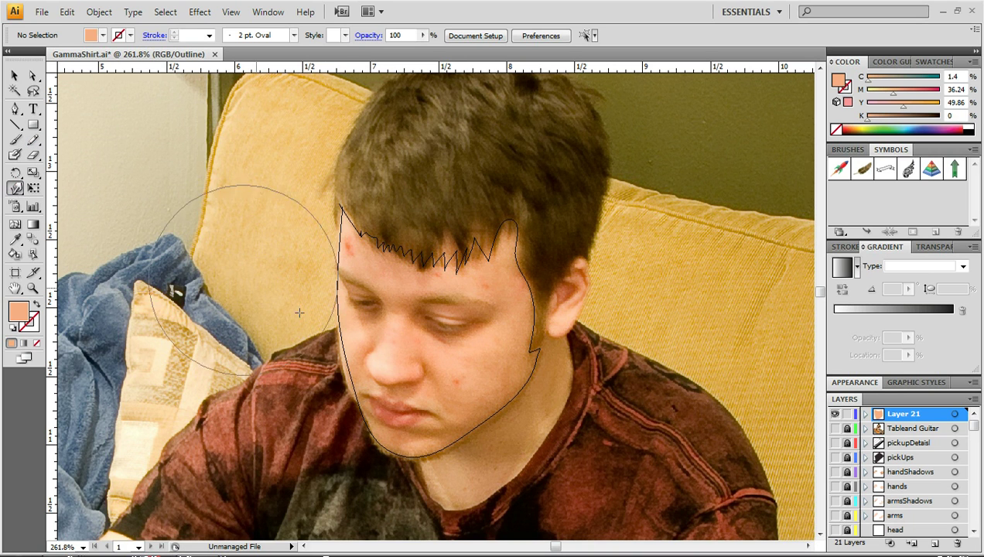
pyautogui.moveTo(342, 300); pyautogui.dragTo(346, 351)
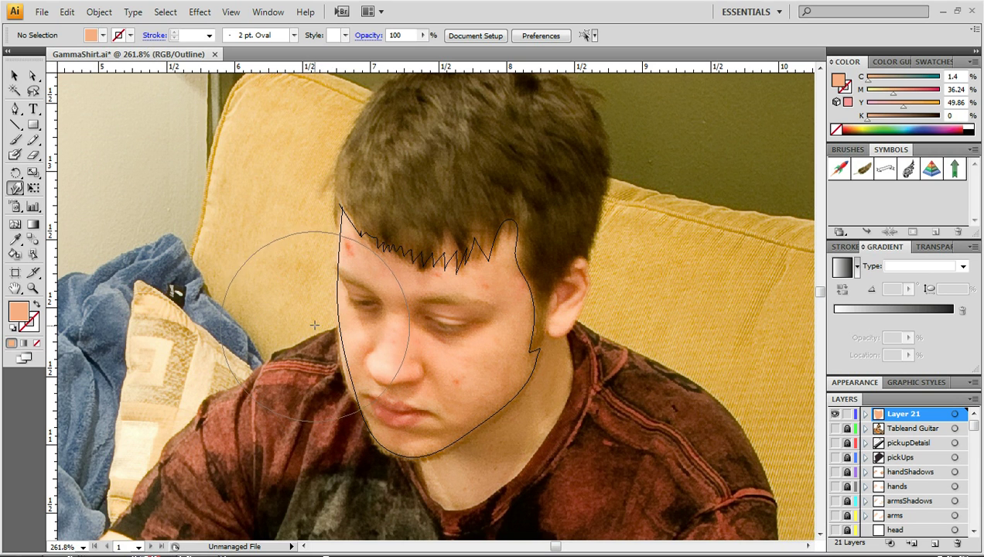
pyautogui.moveTo(302, 321)
pyautogui.mouseDown()
pyautogui.moveTo(318, 345)
pyautogui.moveTo(308, 302)
pyautogui.mouseUp()
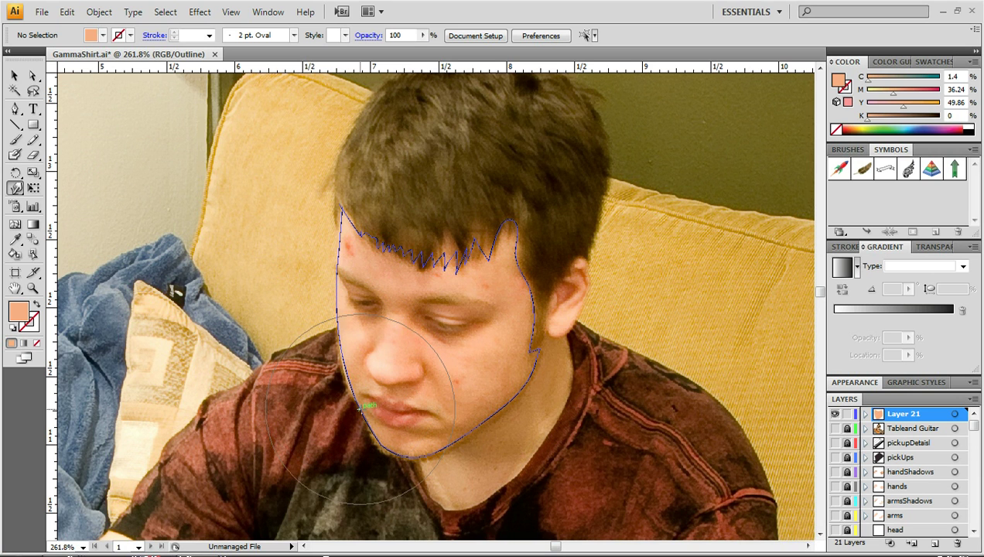
pyautogui.moveTo(370, 434); pyautogui.dragTo(367, 430)
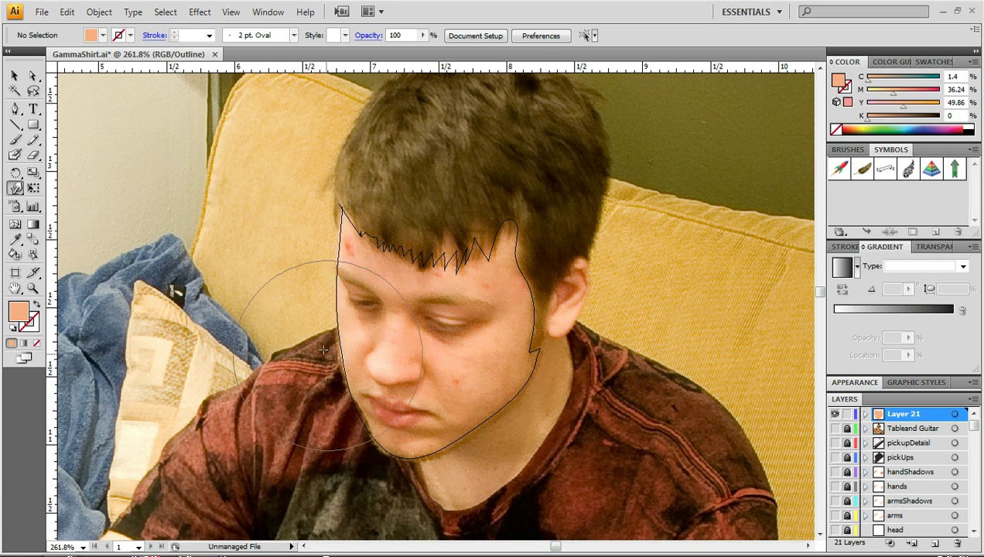
# Deselect the face outline and set the stroke weight to 0.25 pt.
pyautogui.click(293, 36)
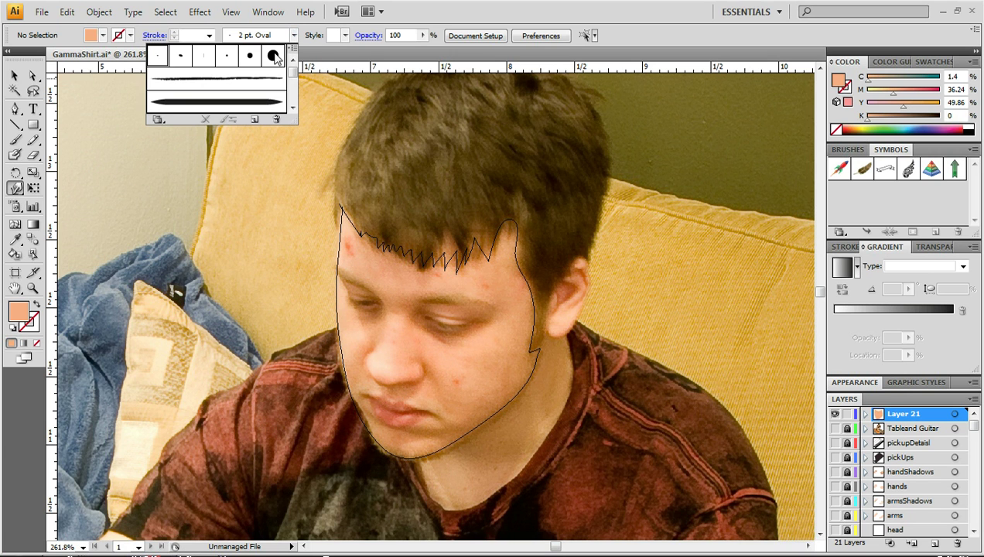
pyautogui.click(293, 36)
pyautogui.rightClick(348, 353)
pyautogui.press('Escape')
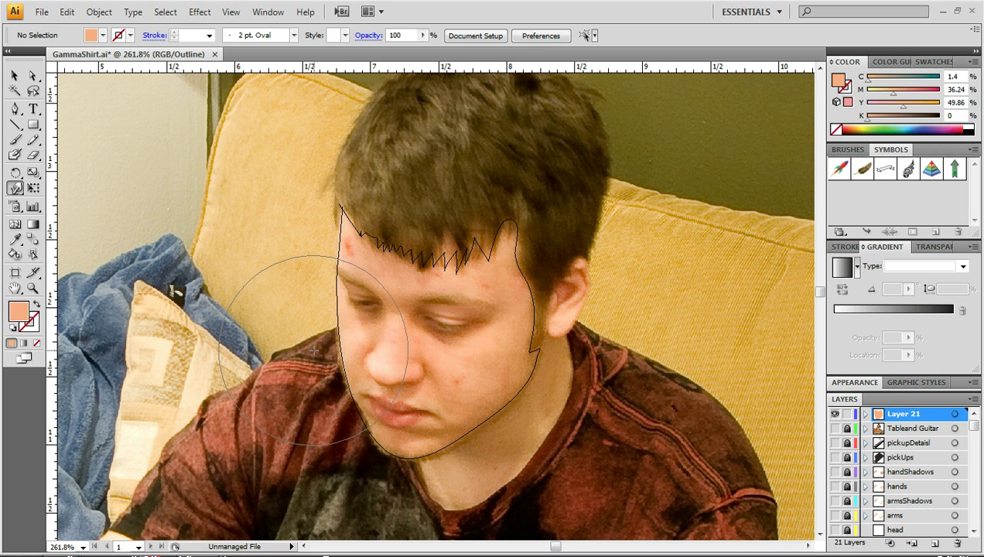
pyautogui.click(209, 36)
pyautogui.click(193, 48)
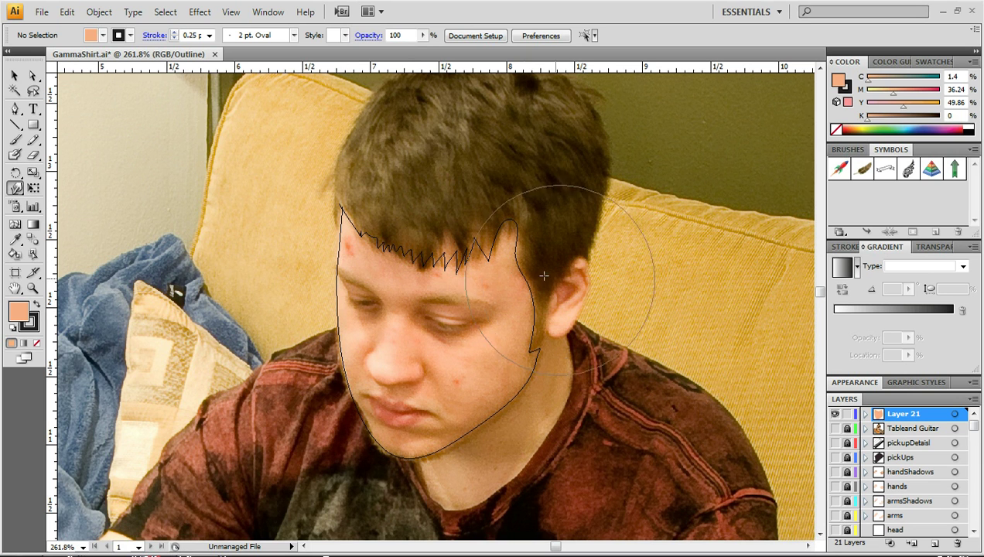
pyautogui.click(33, 140)
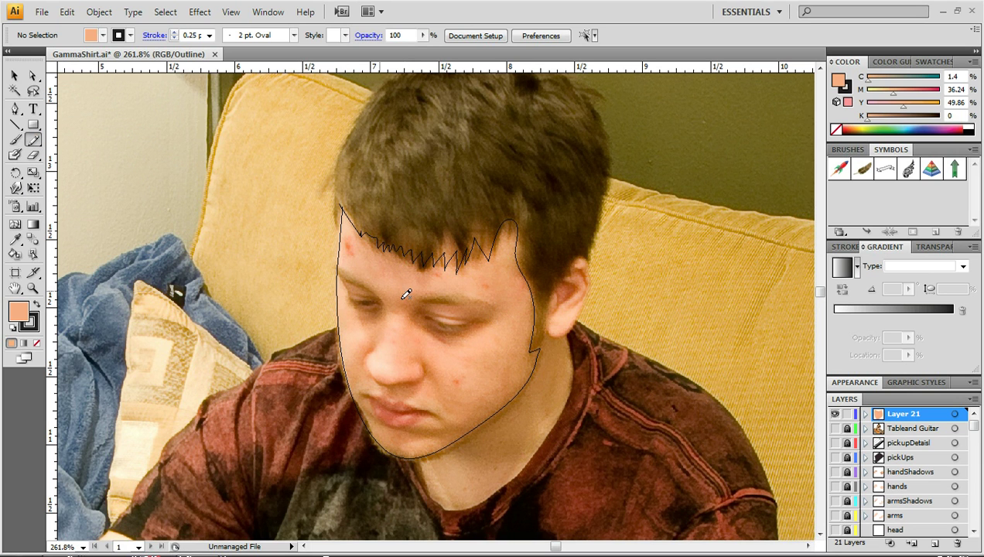
pyautogui.press('i')
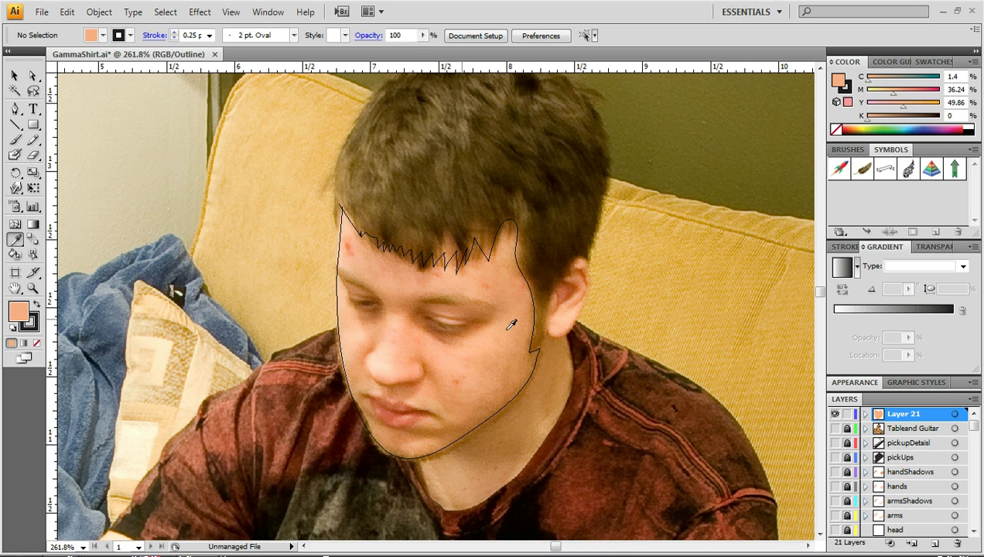
# Add a new layer and trace the closed right eye in the eyebrow's brown.
pyautogui.click(934, 542)
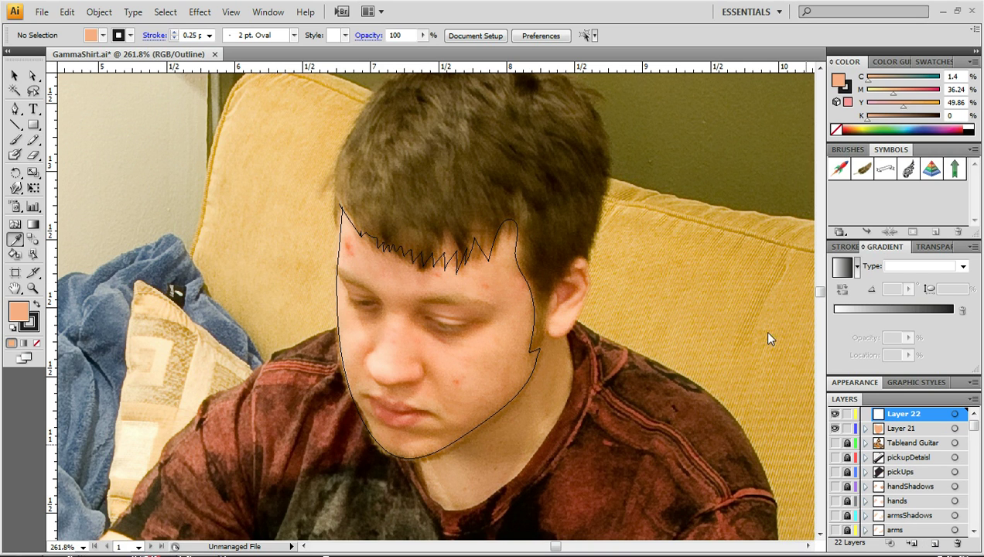
pyautogui.click(421, 311)
pyautogui.press('n')
pyautogui.moveTo(416, 317)
pyautogui.mouseDown()
pyautogui.moveTo(442, 340)
pyautogui.moveTo(448, 328)
pyautogui.moveTo(479, 325)
pyautogui.moveTo(431, 314)
pyautogui.moveTo(433, 296)
pyautogui.mouseUp()
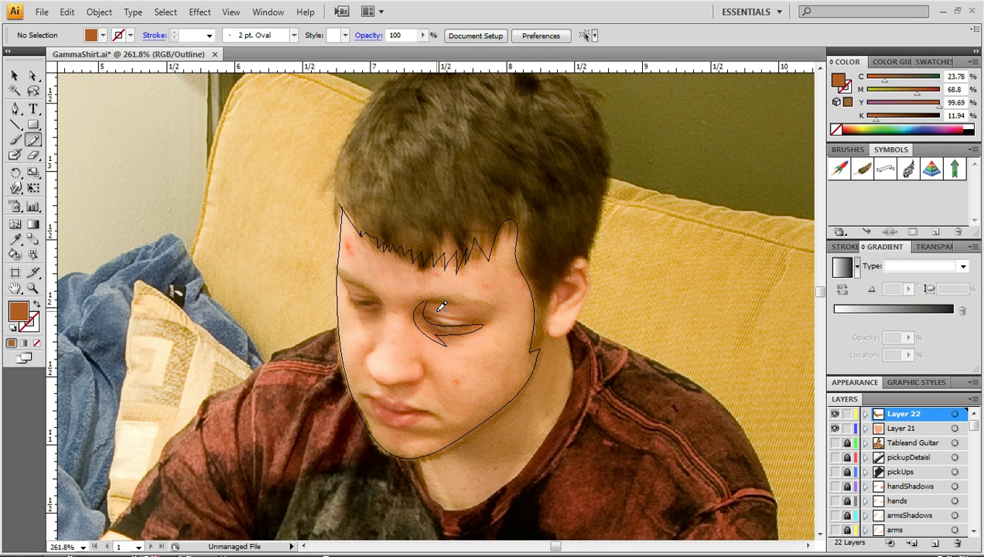
# Extend the eye stroke along the eyebrow in skin-brown and add a light skin shape inside the eye.
pyautogui.press('i')
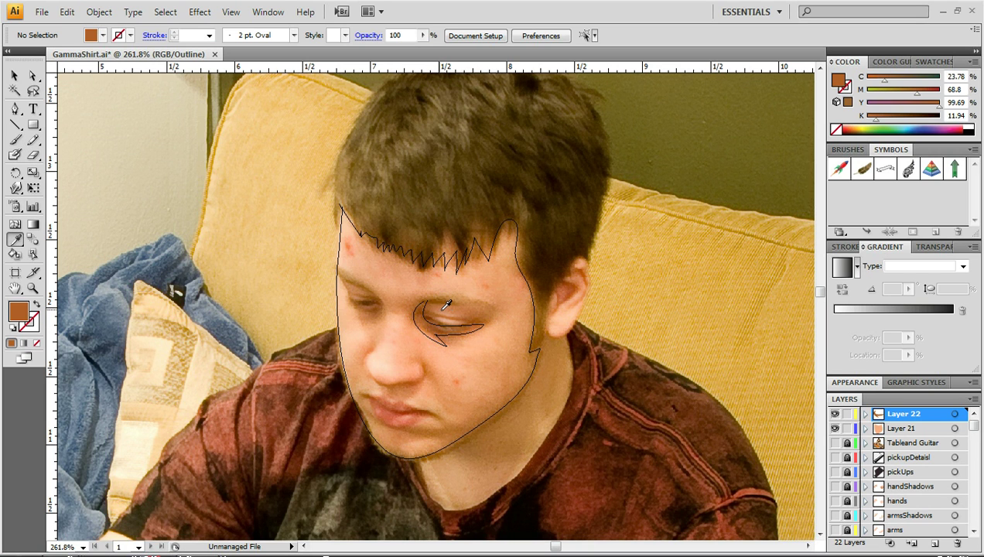
pyautogui.click(444, 307)
pyautogui.press('n')
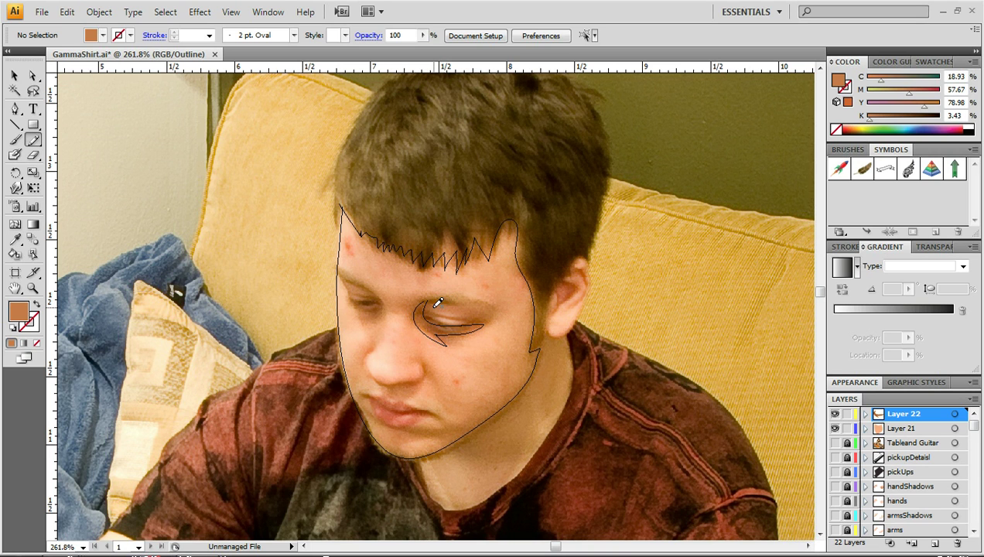
pyautogui.moveTo(460, 304); pyautogui.dragTo(479, 306)
pyautogui.press('i')
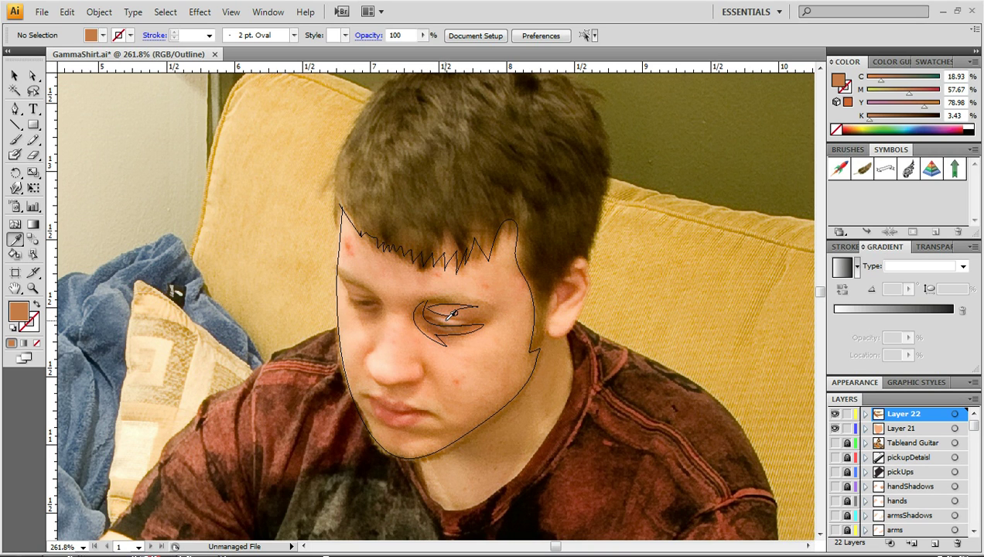
pyautogui.click(448, 317)
pyautogui.click(454, 311)
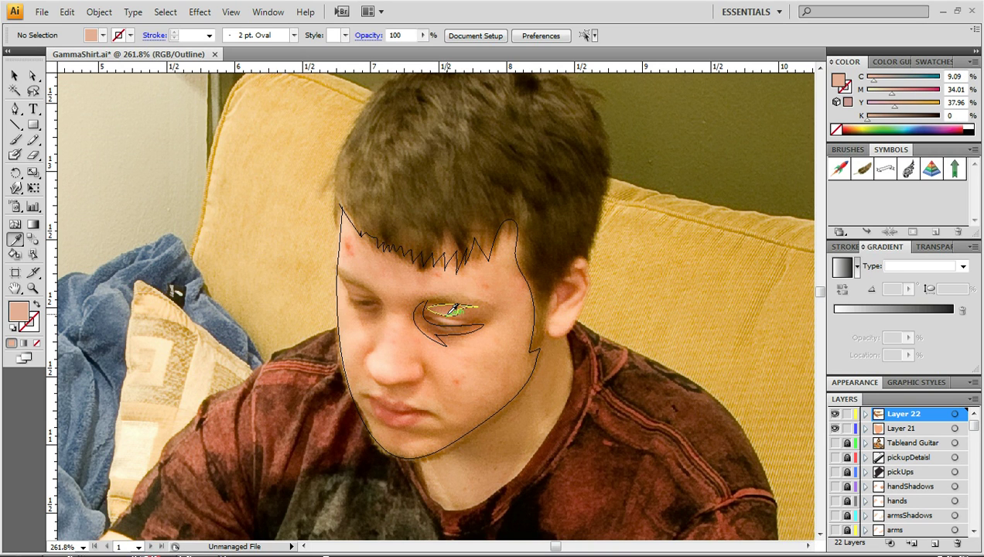
pyautogui.press('n')
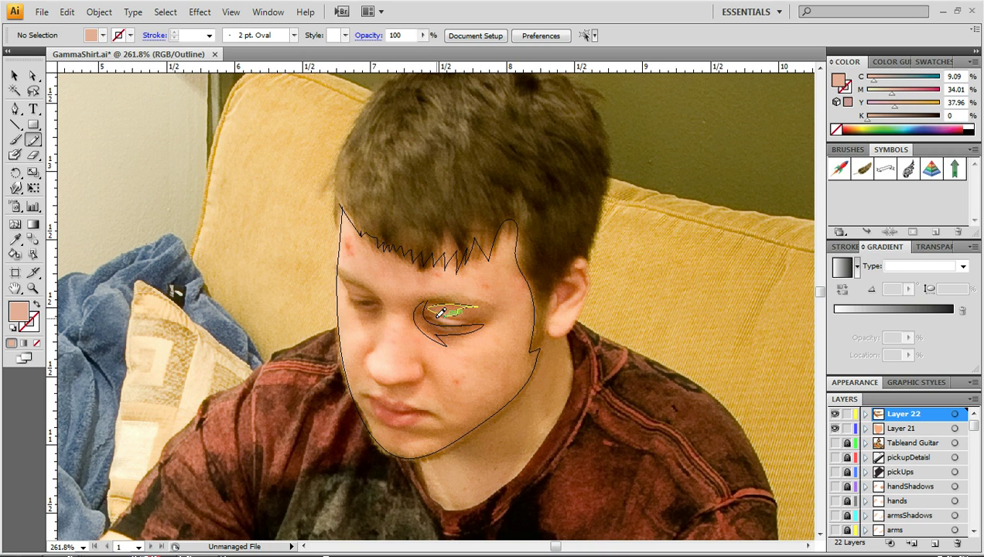
pyautogui.moveTo(460, 312); pyautogui.dragTo(427, 310)
# Sample dark brown and trace the closed left eye shape.
pyautogui.press('i')
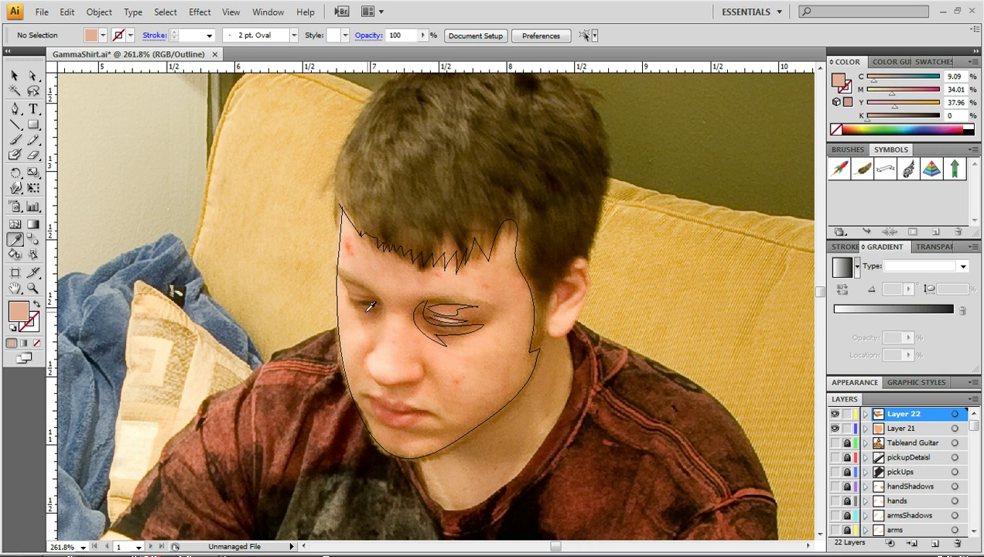
pyautogui.click(359, 304)
pyautogui.click(361, 305)
pyautogui.click(367, 315)
pyautogui.press('n')
pyautogui.moveTo(360, 303)
pyautogui.mouseDown()
pyautogui.moveTo(372, 324)
pyautogui.moveTo(386, 295)
pyautogui.moveTo(353, 303)
pyautogui.mouseUp()
# Preview the eye layer filled, then show the whole drawing in colour with Ctrl+Y.
pyautogui.keyDown('ctrl'); pyautogui.click(834, 414); pyautogui.keyUp('ctrl')
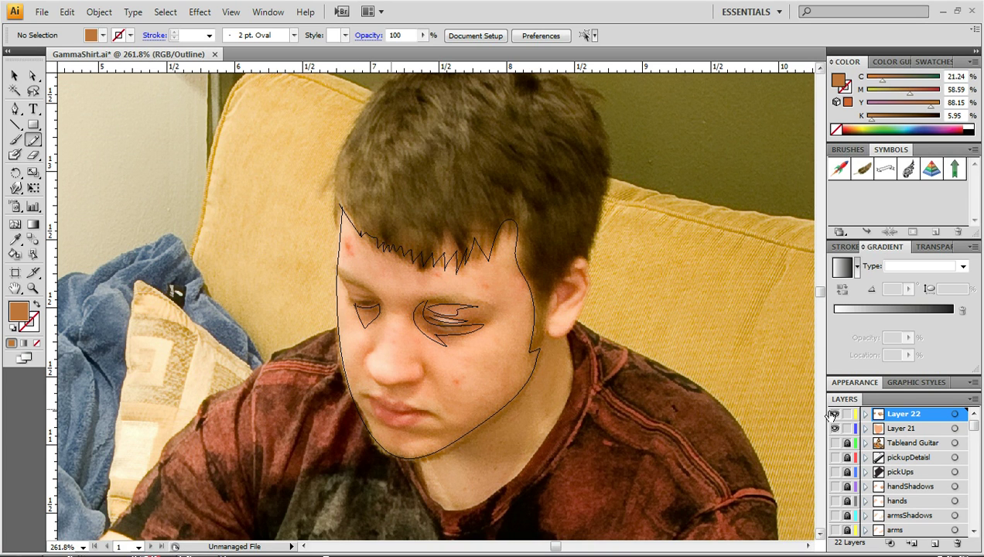
pyautogui.keyDown('ctrl'); pyautogui.click(835, 414); pyautogui.keyUp('ctrl')
pyautogui.keyDown('ctrl'); pyautogui.click(835, 414); pyautogui.keyUp('ctrl')
pyautogui.hotkey('ctrl', 'y')
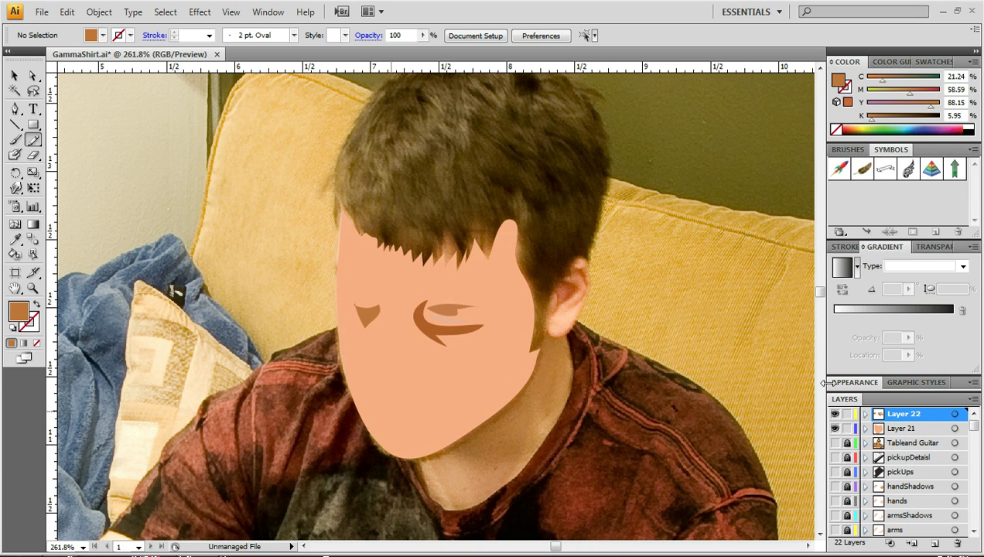